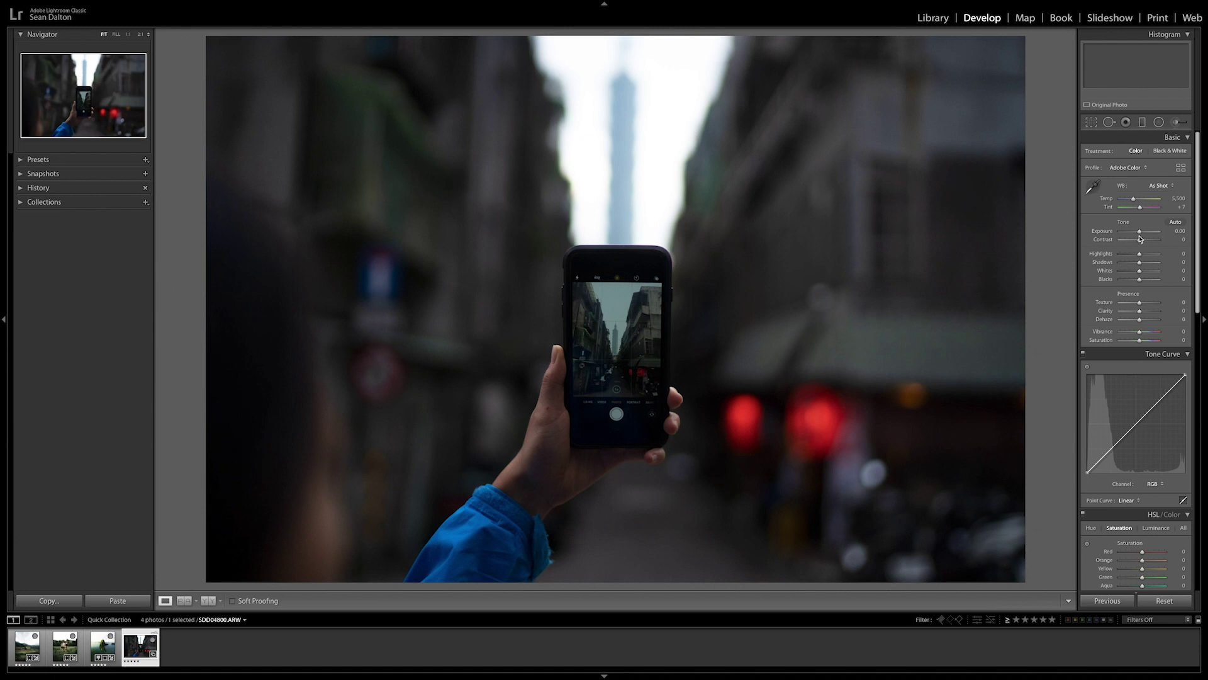
Drag the Basic sliders to Exposure +0.25, Highlights -42, Shadows +38, Whites +27, Blacks -23, Clarity +17, Vibrance -11
click(1140, 233)
drag(1140, 233, 1135, 280)
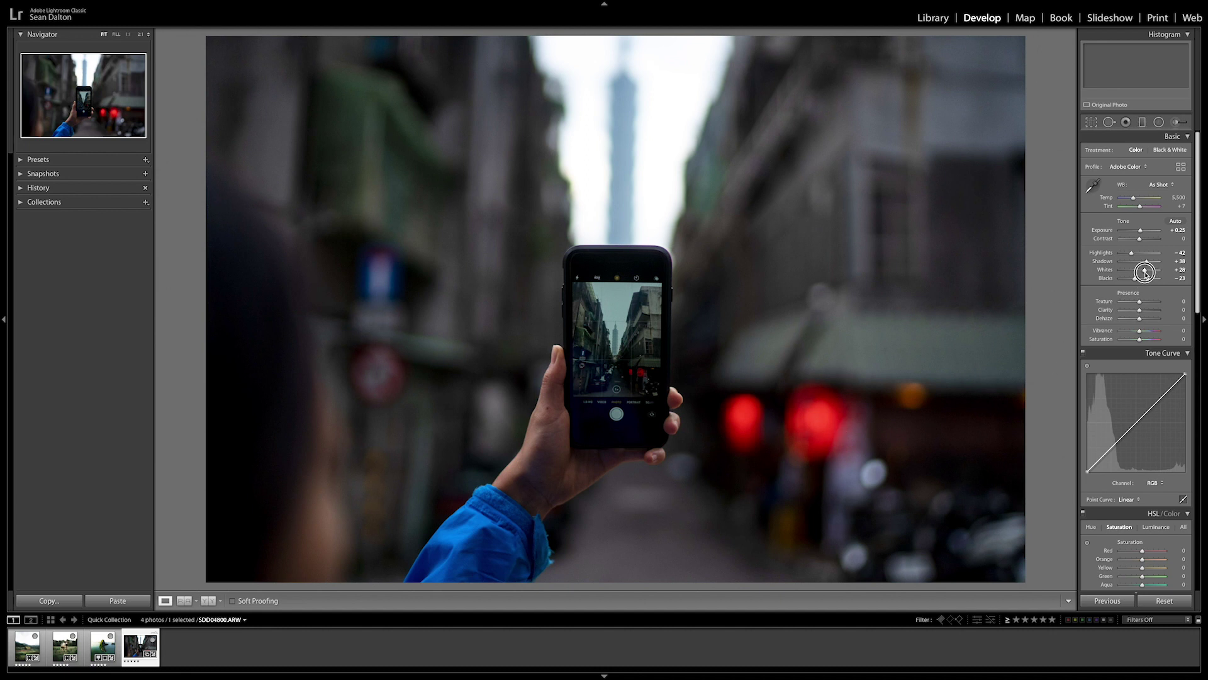
drag(1139, 310, 1142, 310)
drag(1138, 330, 1137, 331)
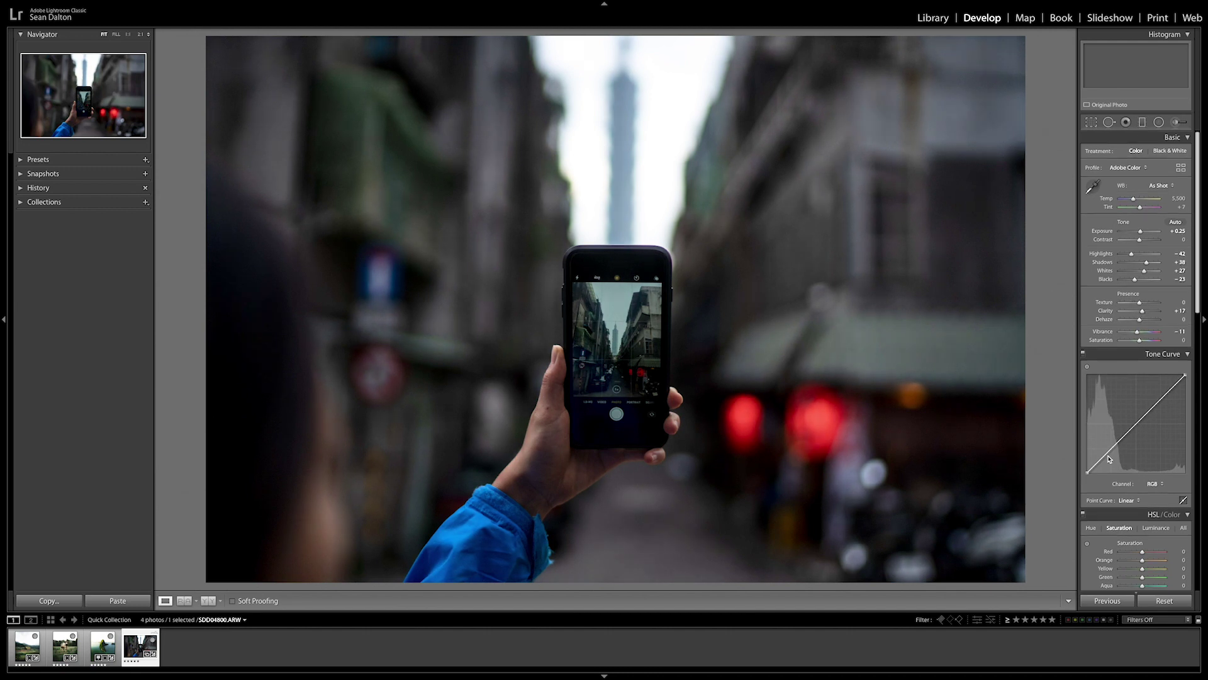
Shape the RGB tone curve into an S with shadow and midtone points and lifted blacks
drag(1120, 442, 1120, 444)
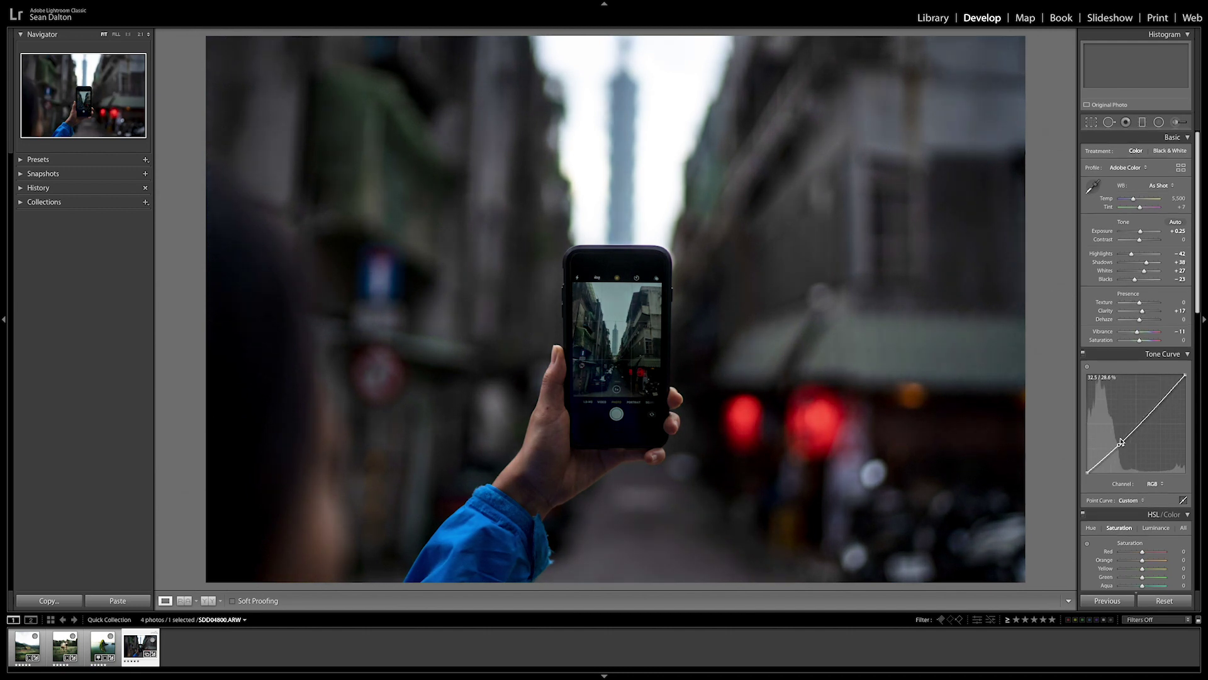
click(1142, 418)
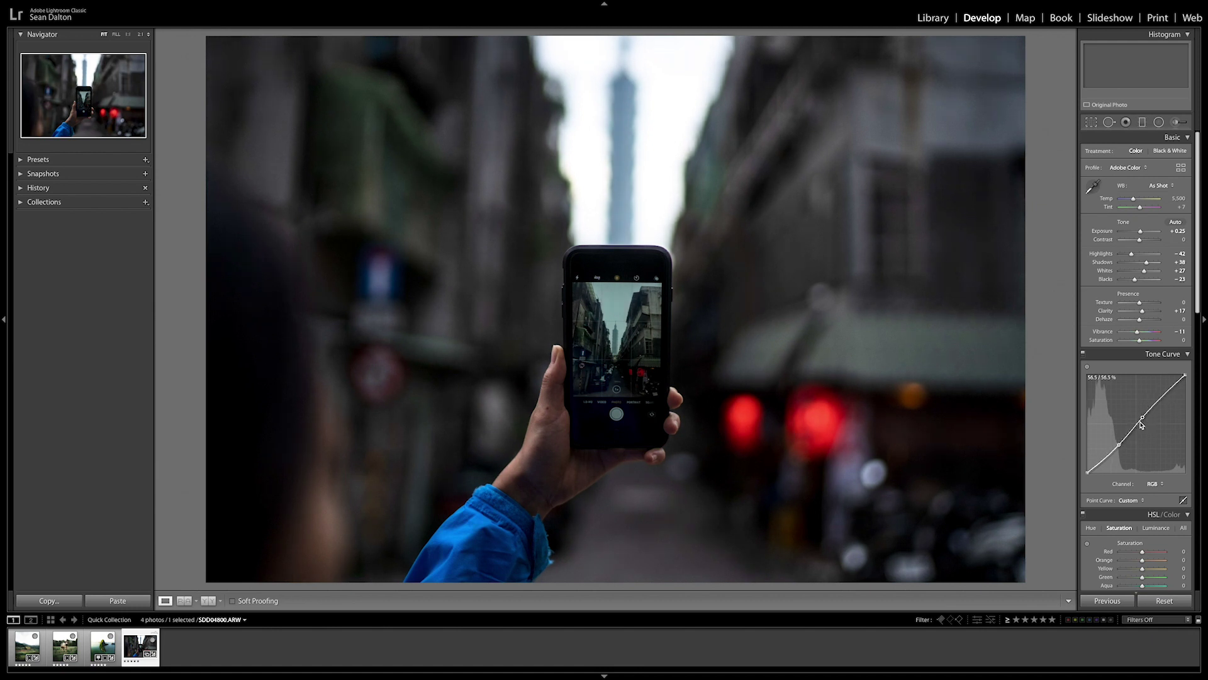
drag(1088, 475, 1087, 472)
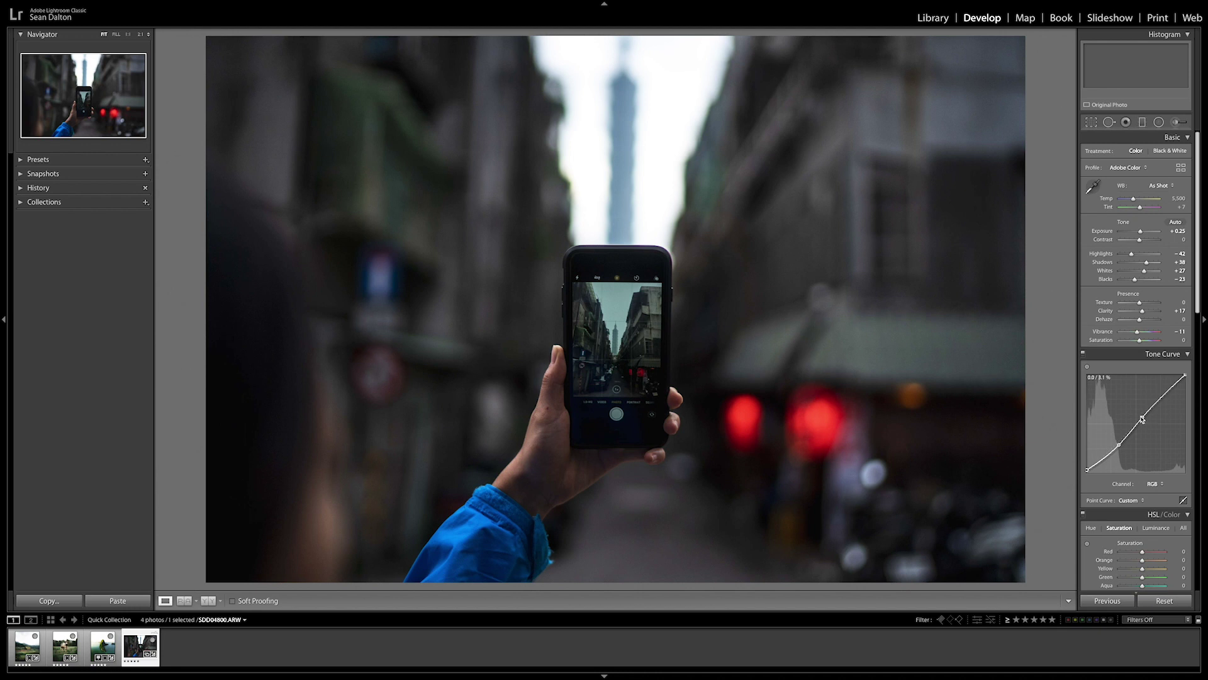
drag(1142, 417, 1143, 418)
Lower the shadow curve point and set Exposure to +0.65 with Highlights at -52
drag(1118, 445, 1118, 449)
drag(1140, 232, 1131, 255)
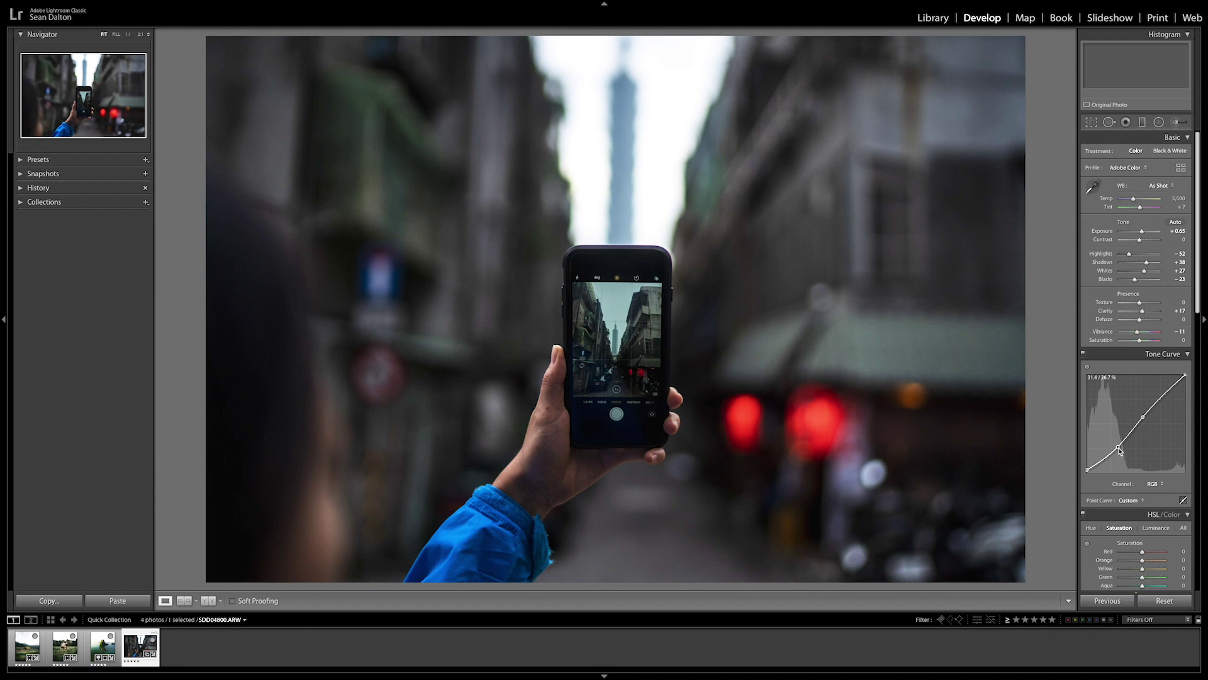
drag(1118, 446, 1117, 449)
Switch the Tone Curve to the Red channel and add shadow, midtone and upper points
click(1152, 489)
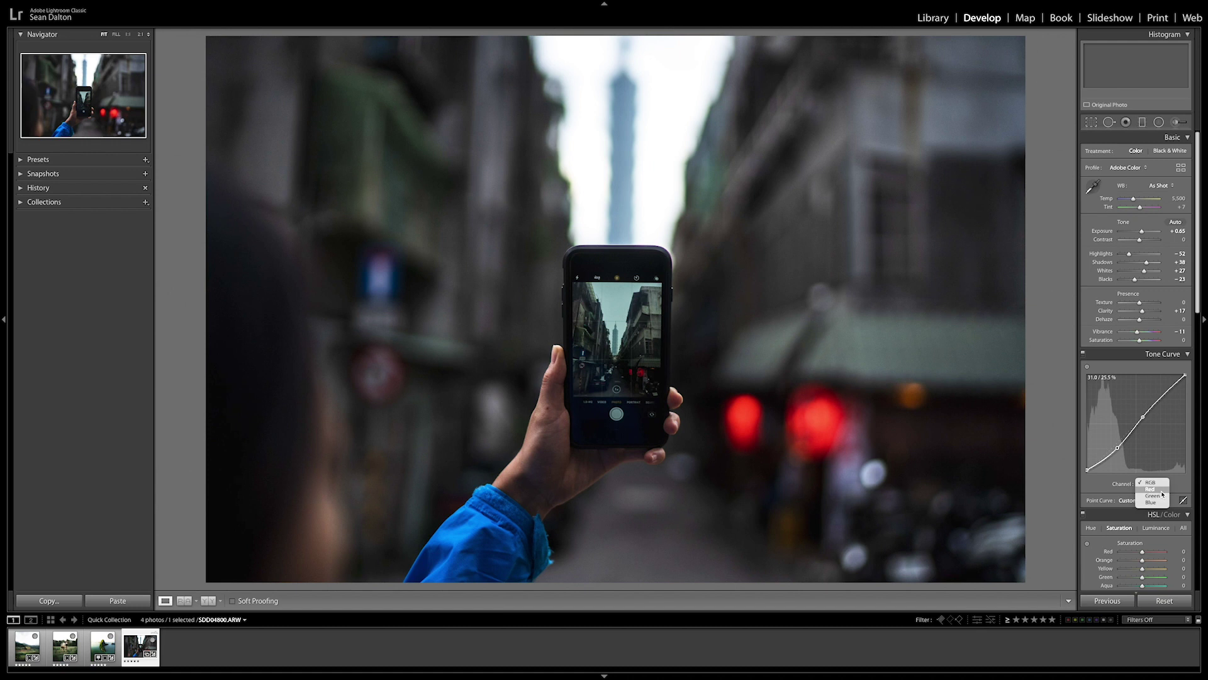
click(1160, 492)
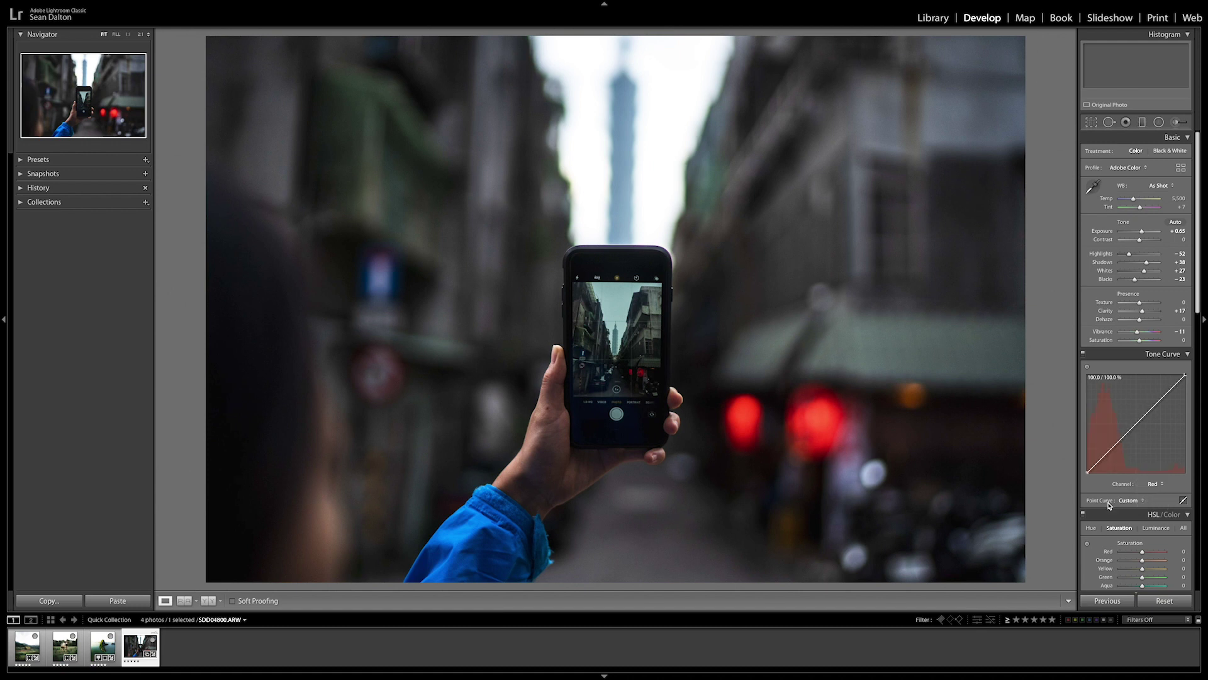
key(alt)
click(1113, 447)
click(1138, 424)
click(1159, 401)
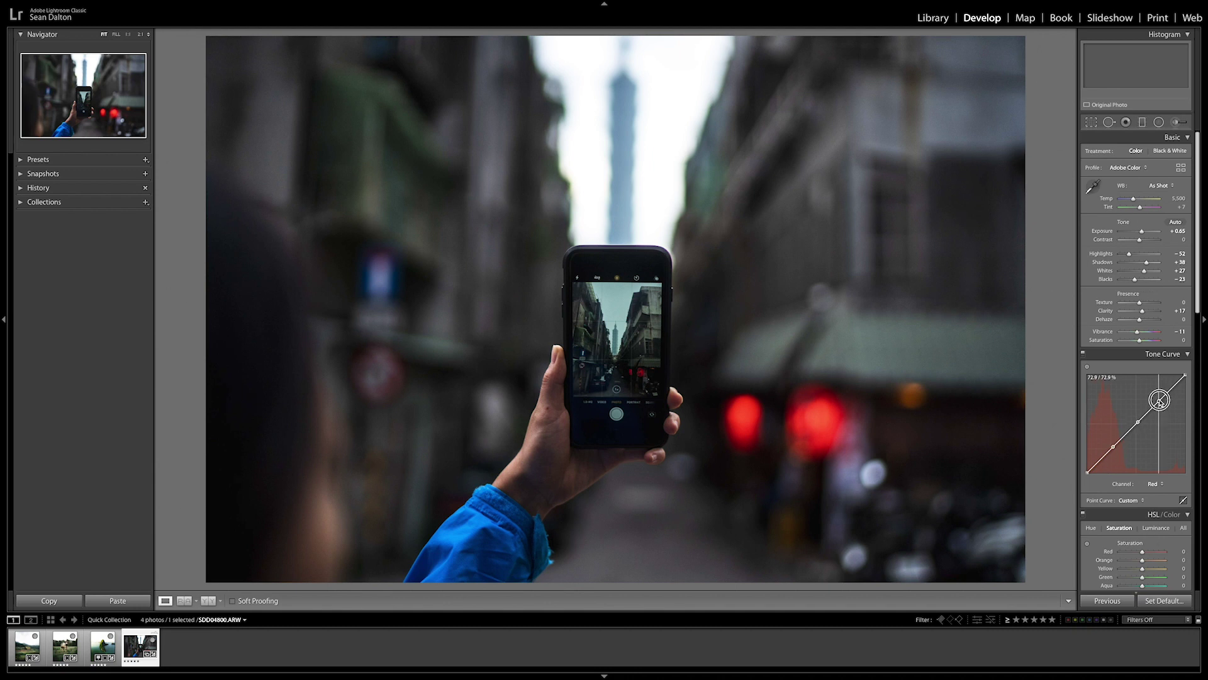
Add a deep-shadow Red point, undo an extra point, and pull the low point down to cool shadows
click(1102, 458)
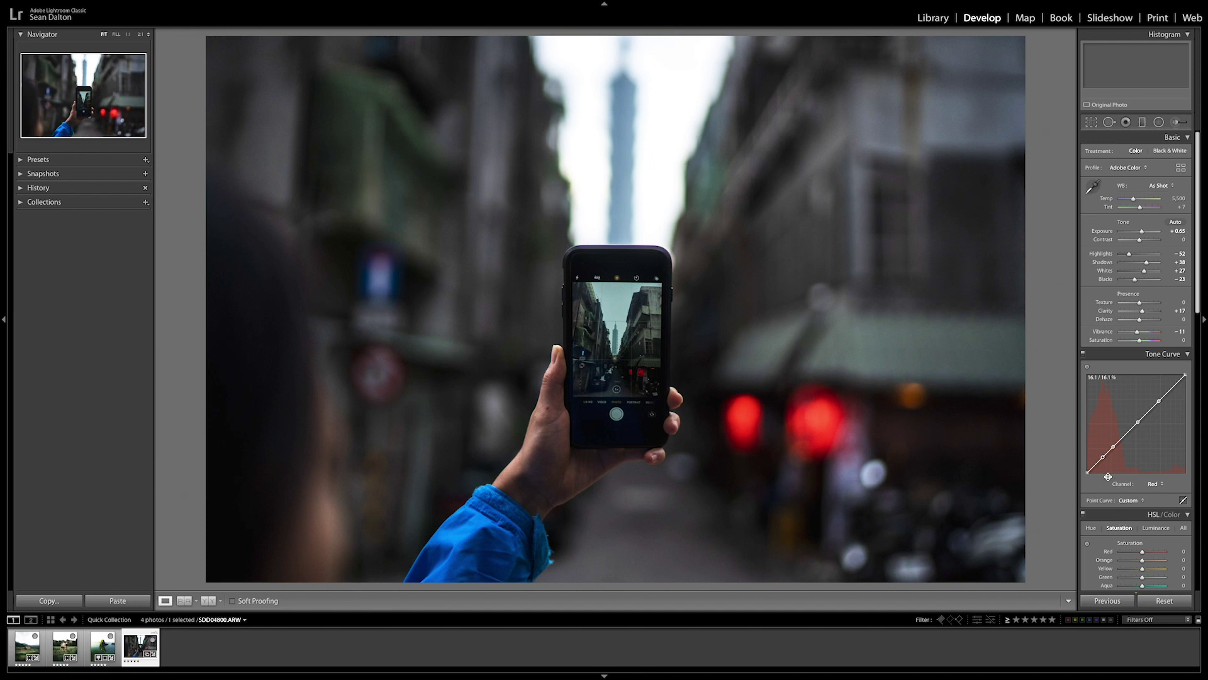
key(alt)
click(1125, 437)
key(ctrl+z)
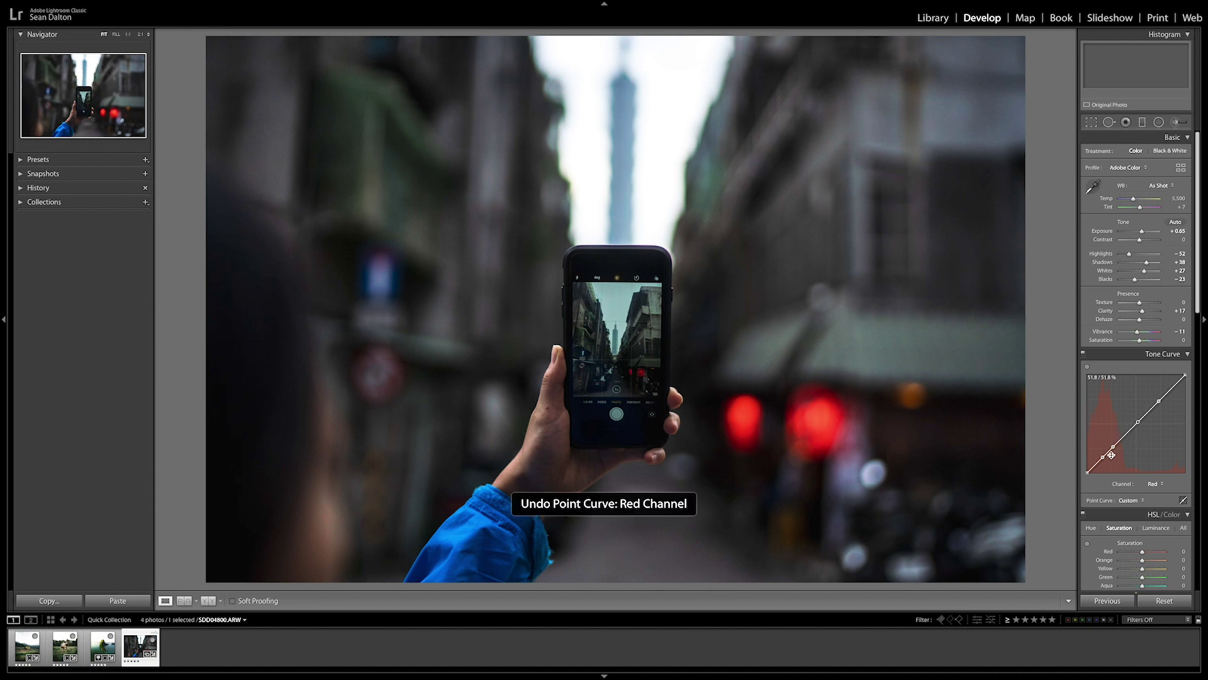
key(alt)
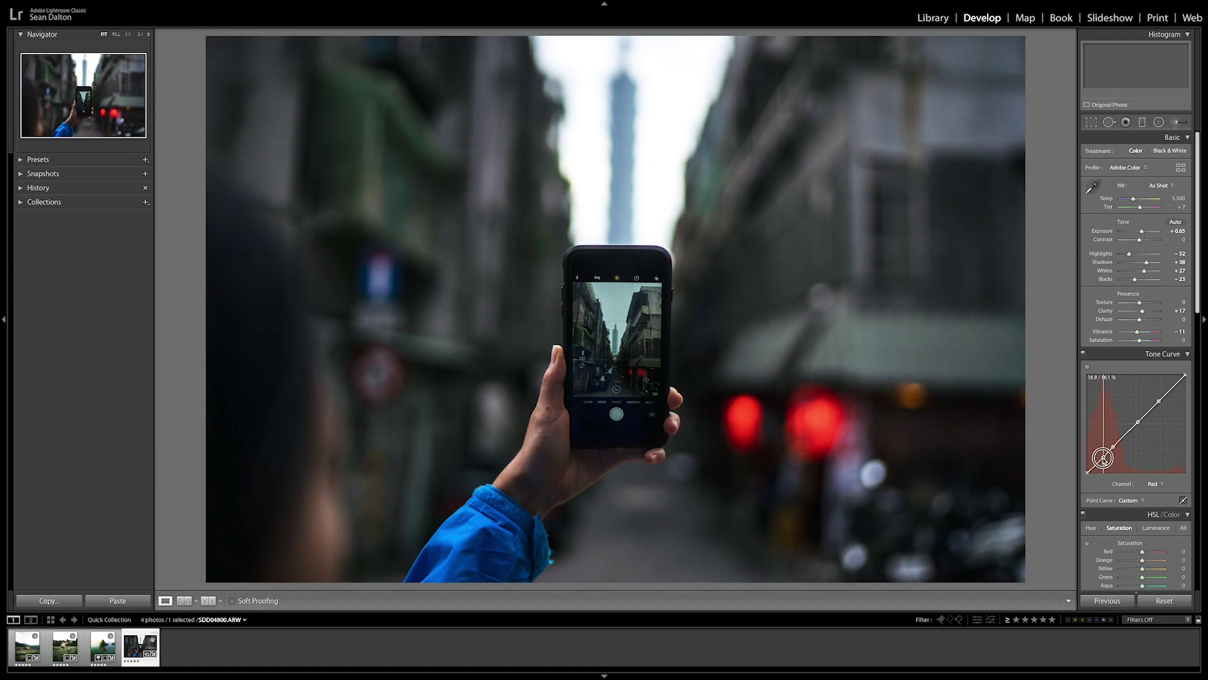
drag(1103, 459, 1104, 460)
Lower HSL Blue saturation to -31 to tone down the jacket
scroll(1121, 474, down, 1)
scroll(1163, 454, down, 1)
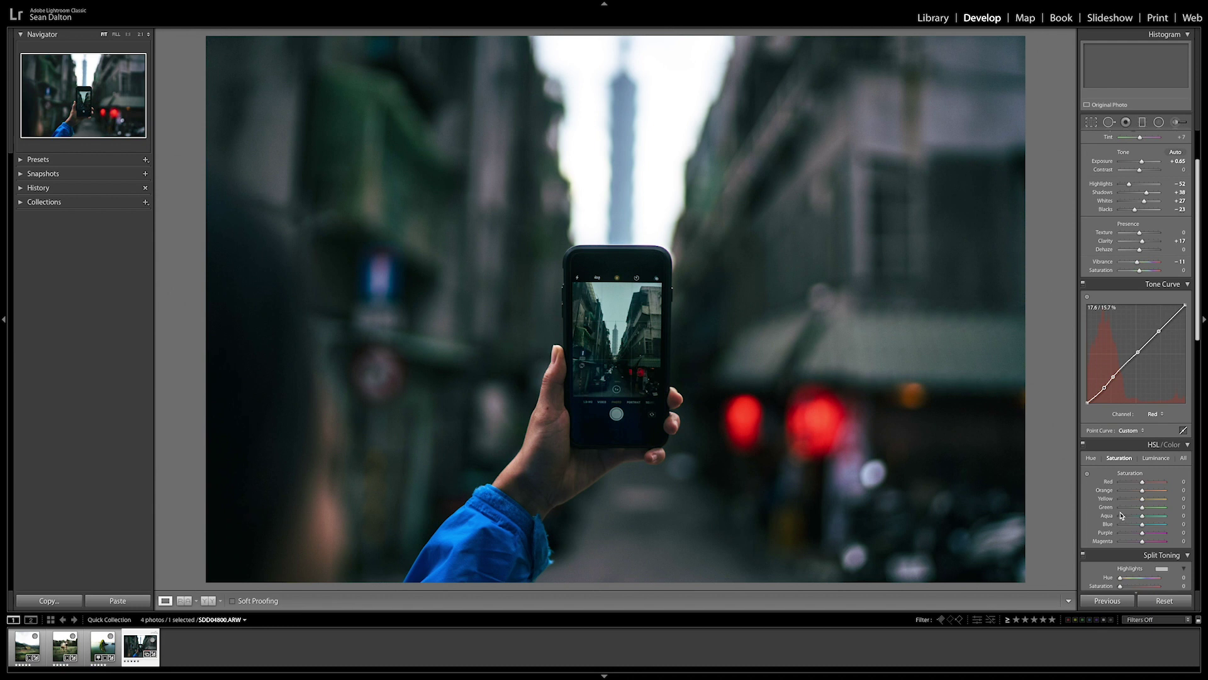
scroll(1171, 497, down, 1)
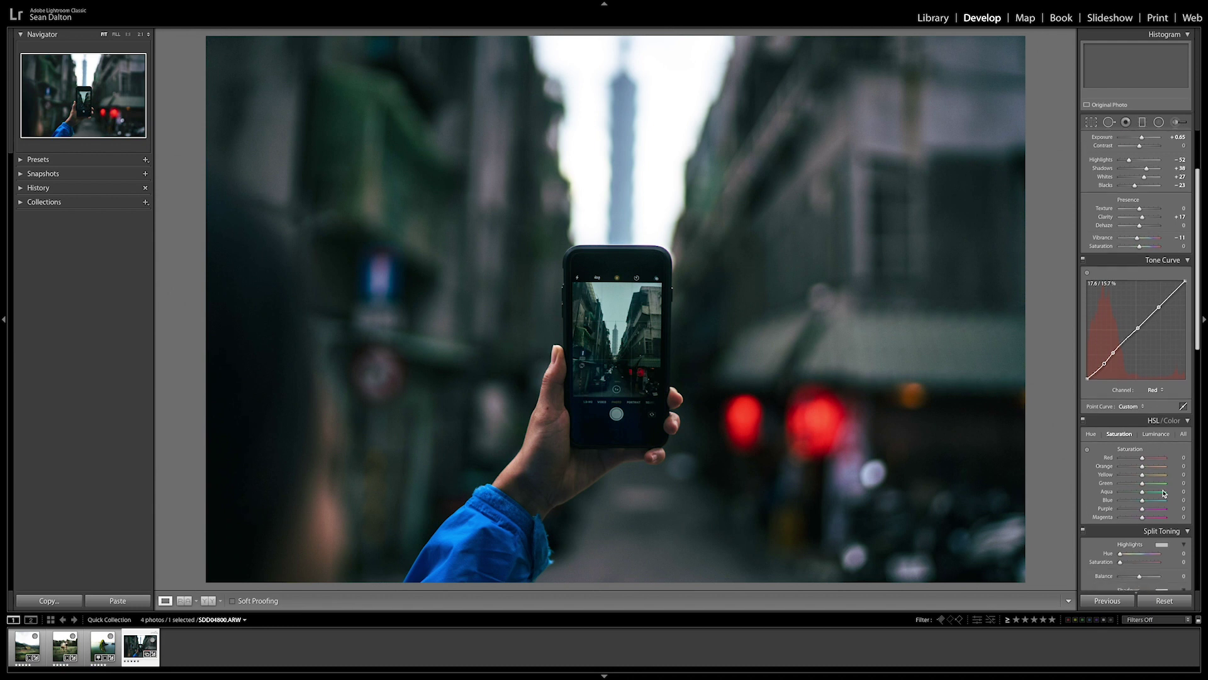
drag(1144, 502, 1131, 501)
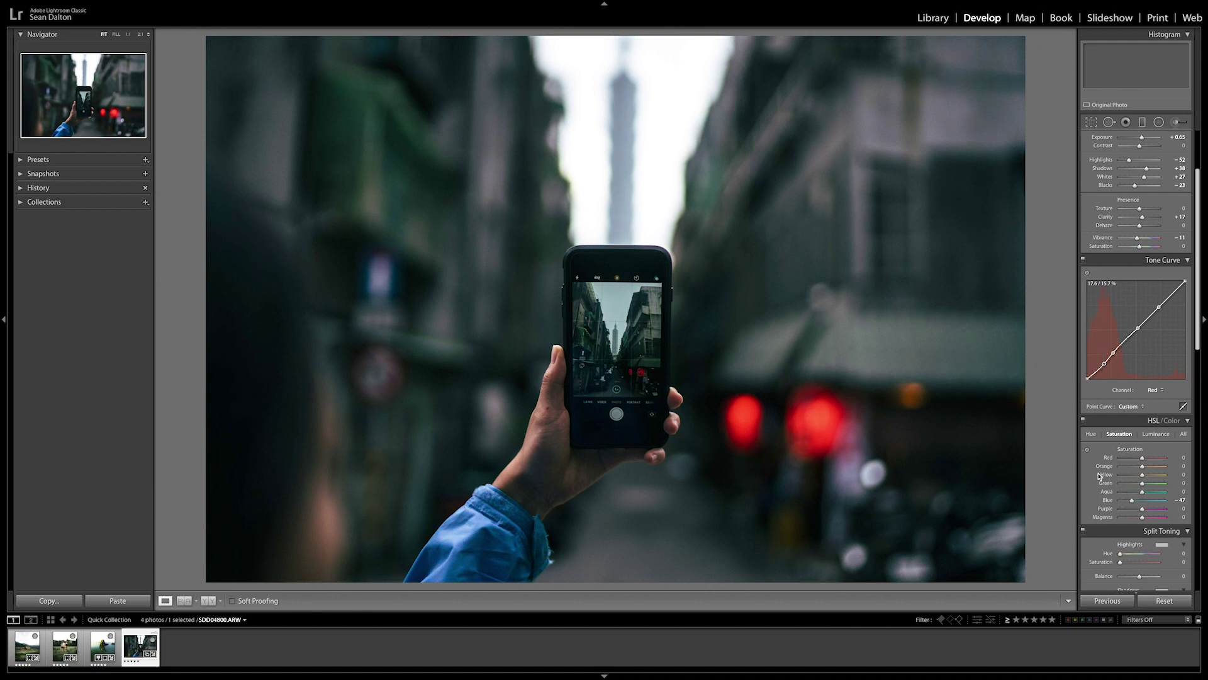
drag(1136, 500, 1136, 500)
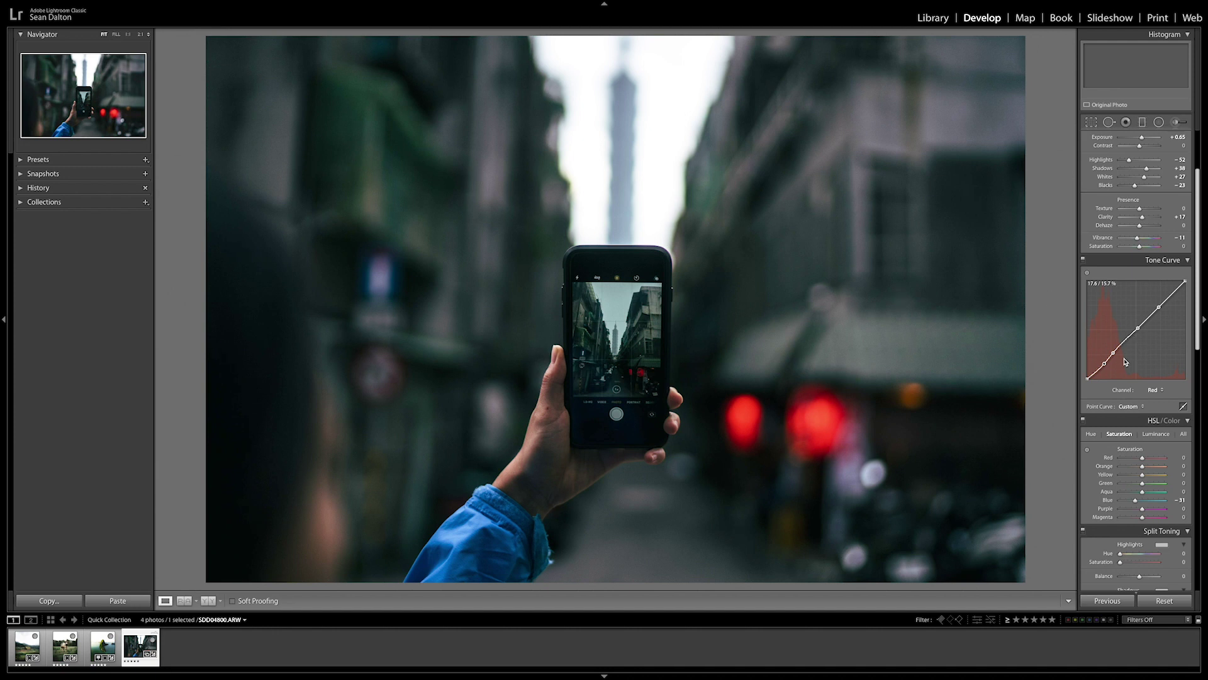
Reset Blue saturation to 0 and move the low Red curve point back onto the diagonal
drag(1104, 364, 1107, 373)
key(ctrl+z)
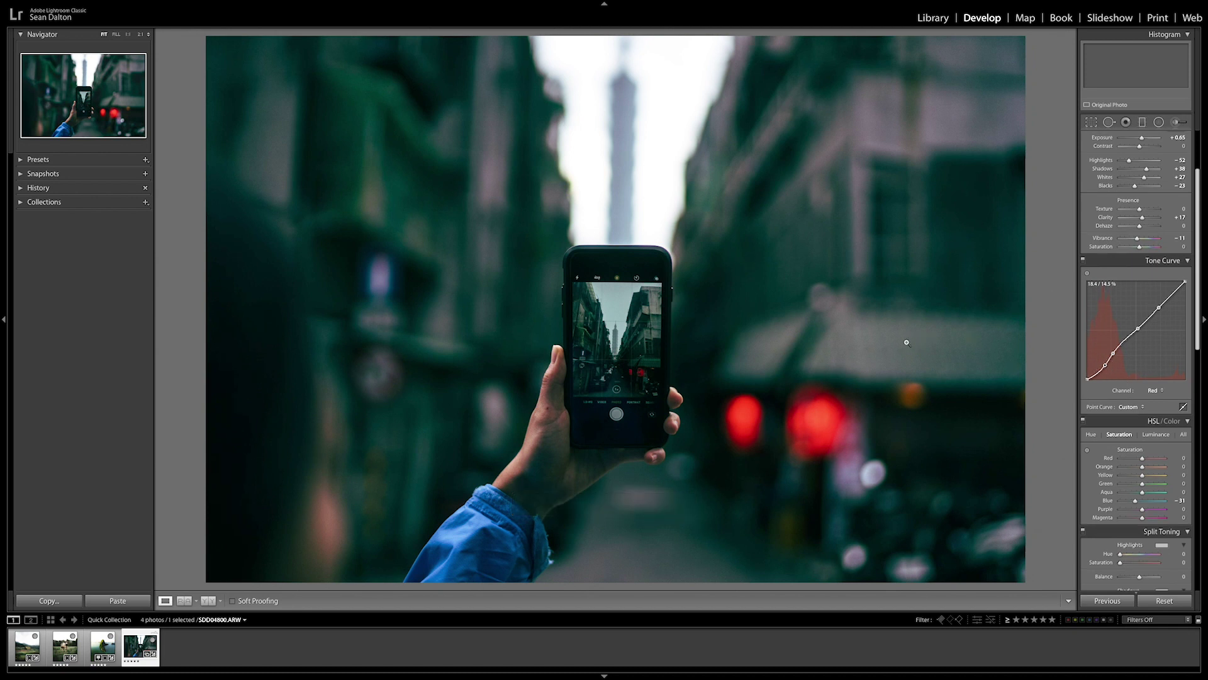
scroll(1157, 357, up, 1)
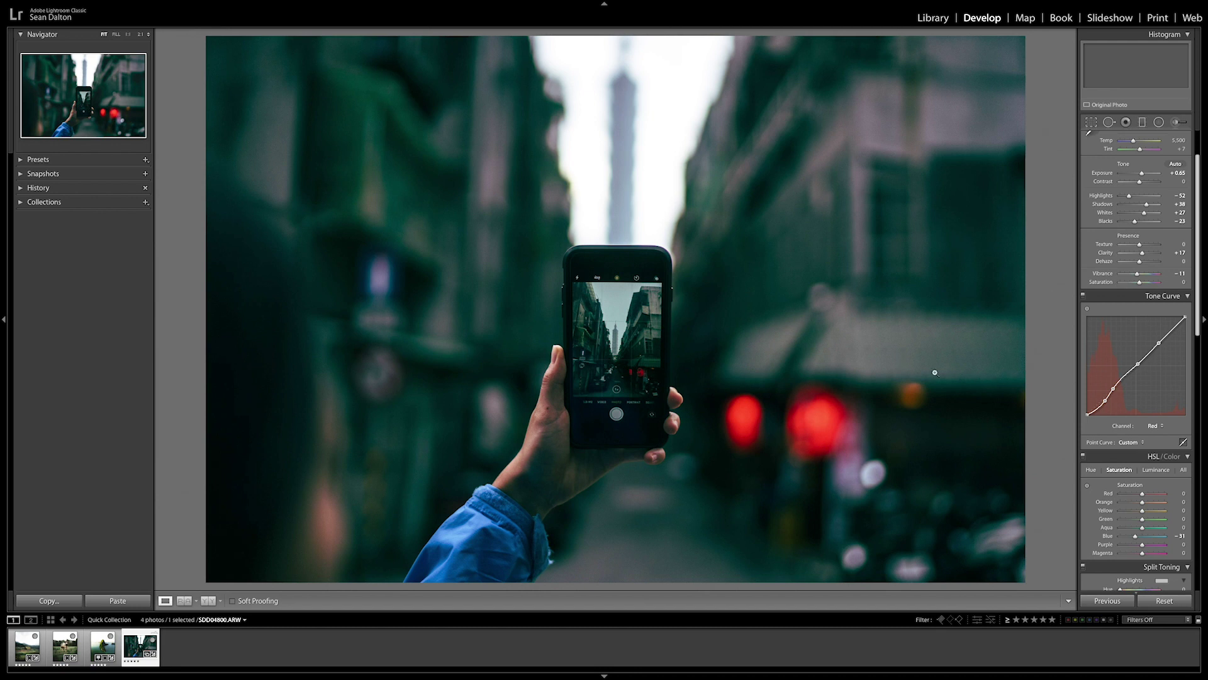
click(1137, 538)
double_click(1136, 537)
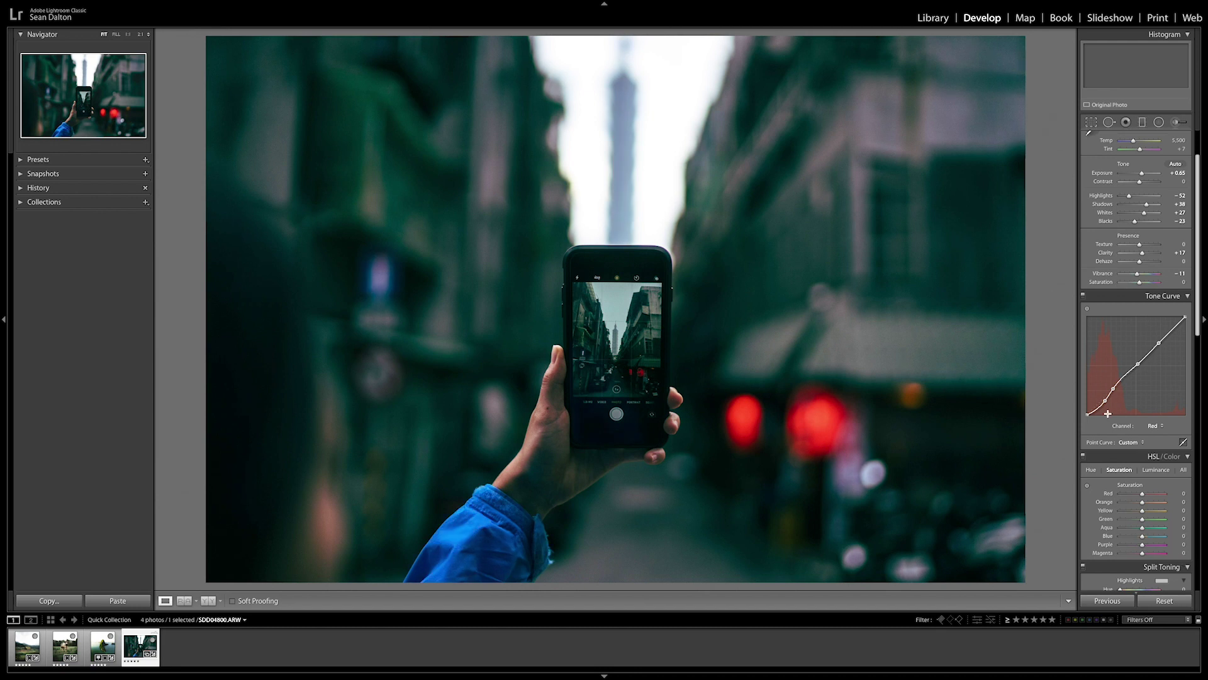
drag(1106, 400, 1111, 390)
Delete the Red curve points to straighten it, return to the RGB channel, and scroll to Split Toning
double_click(1138, 364)
double_click(1159, 343)
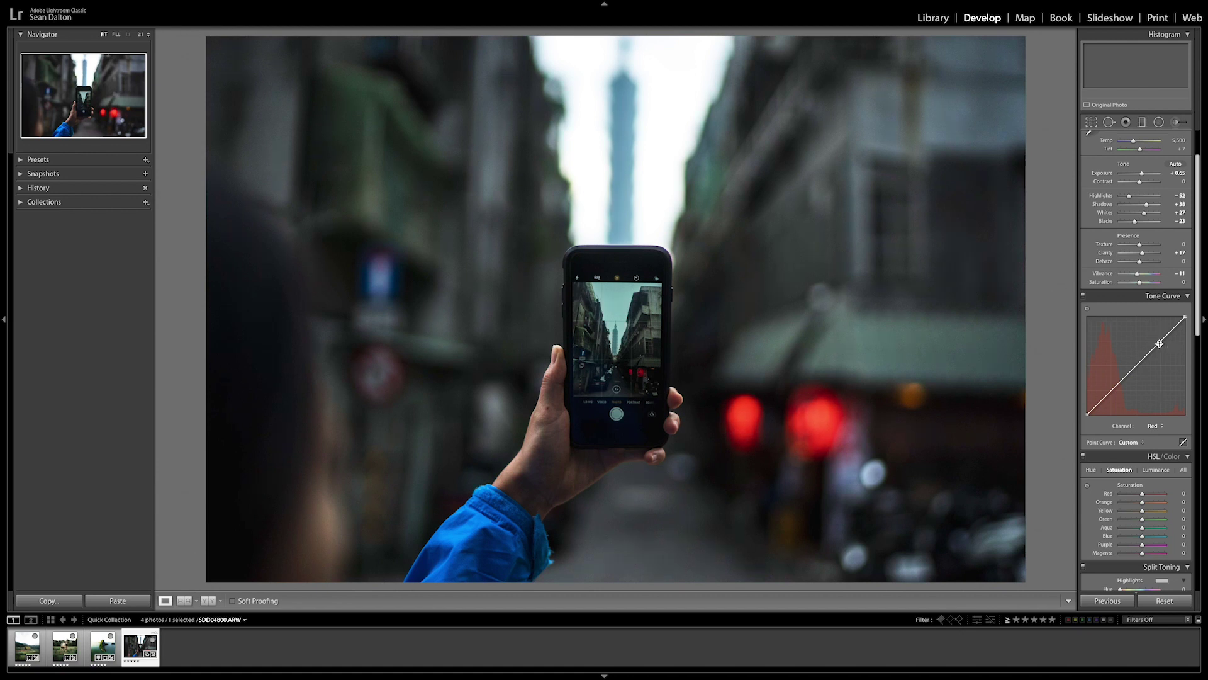
click(1155, 425)
click(1157, 419)
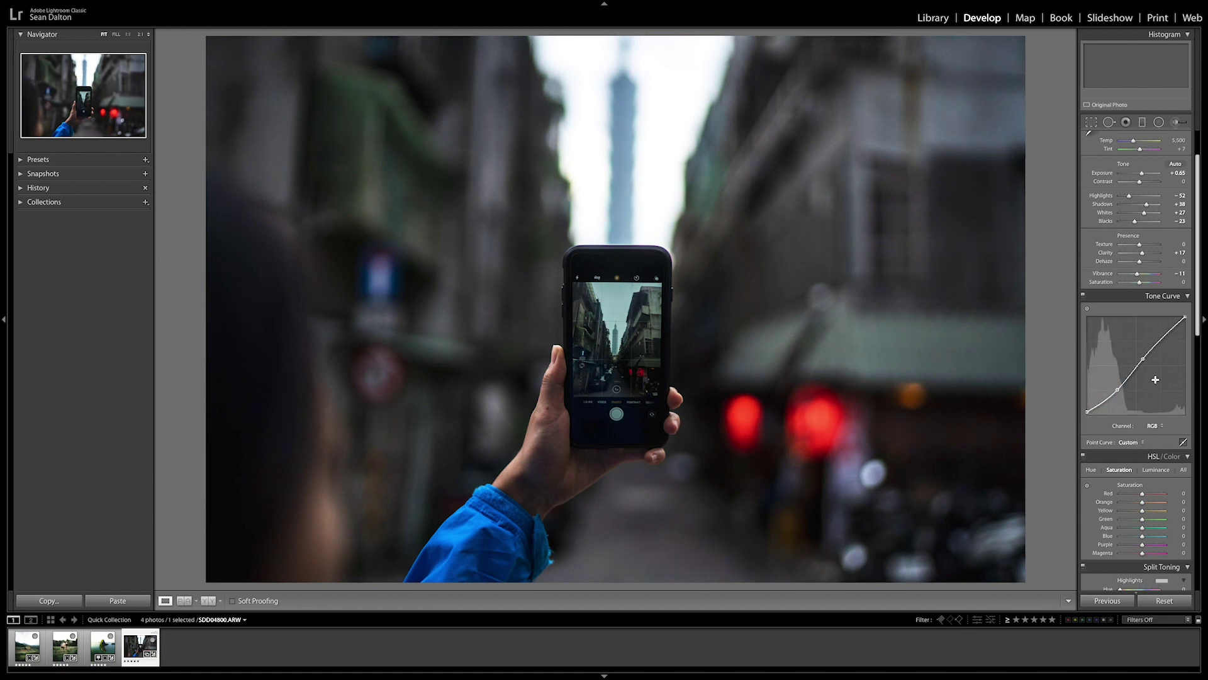
scroll(1182, 415, down, 1)
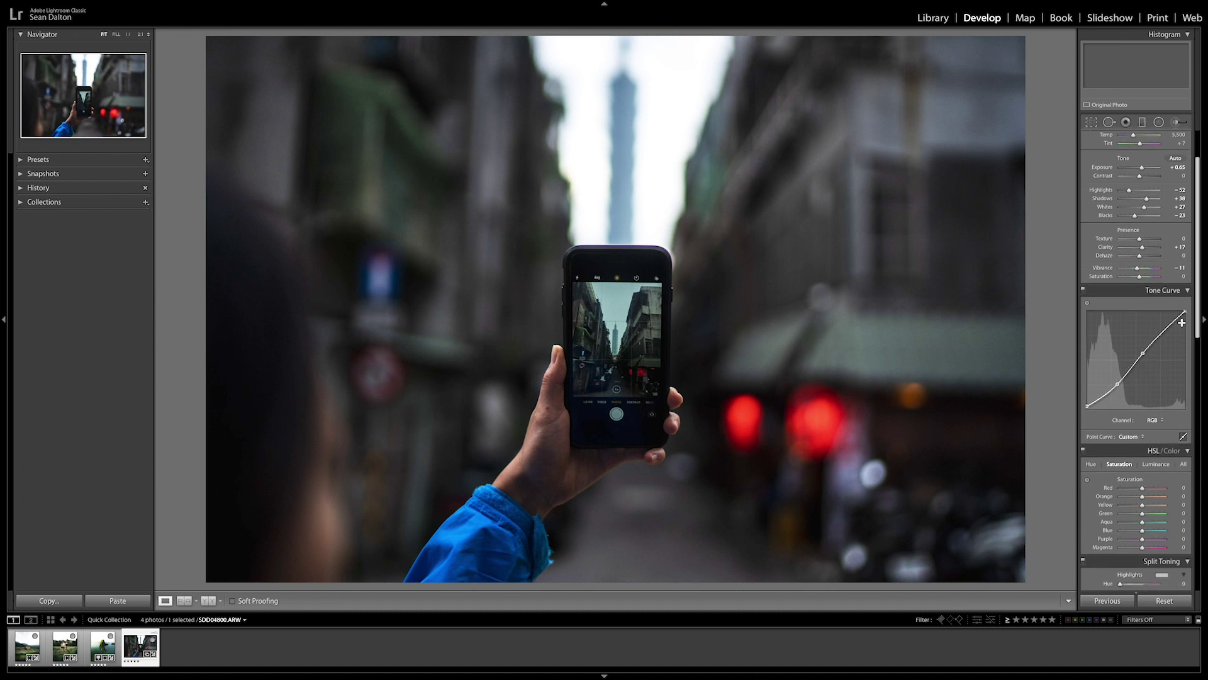
scroll(1180, 316, down, 5)
scroll(1120, 336, down, 5)
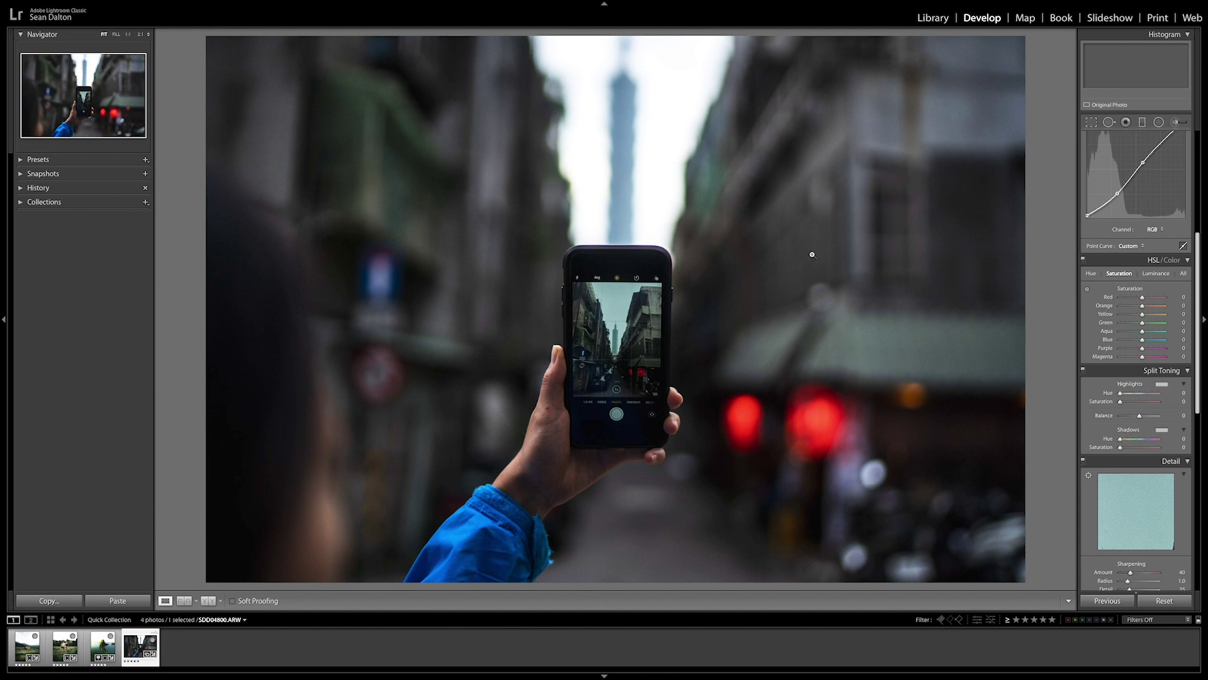
Preview highlight hues with Alt, then set Split Toning Shadows to Hue 190 and Saturation 17
key(alt)
alt+click(1121, 395)
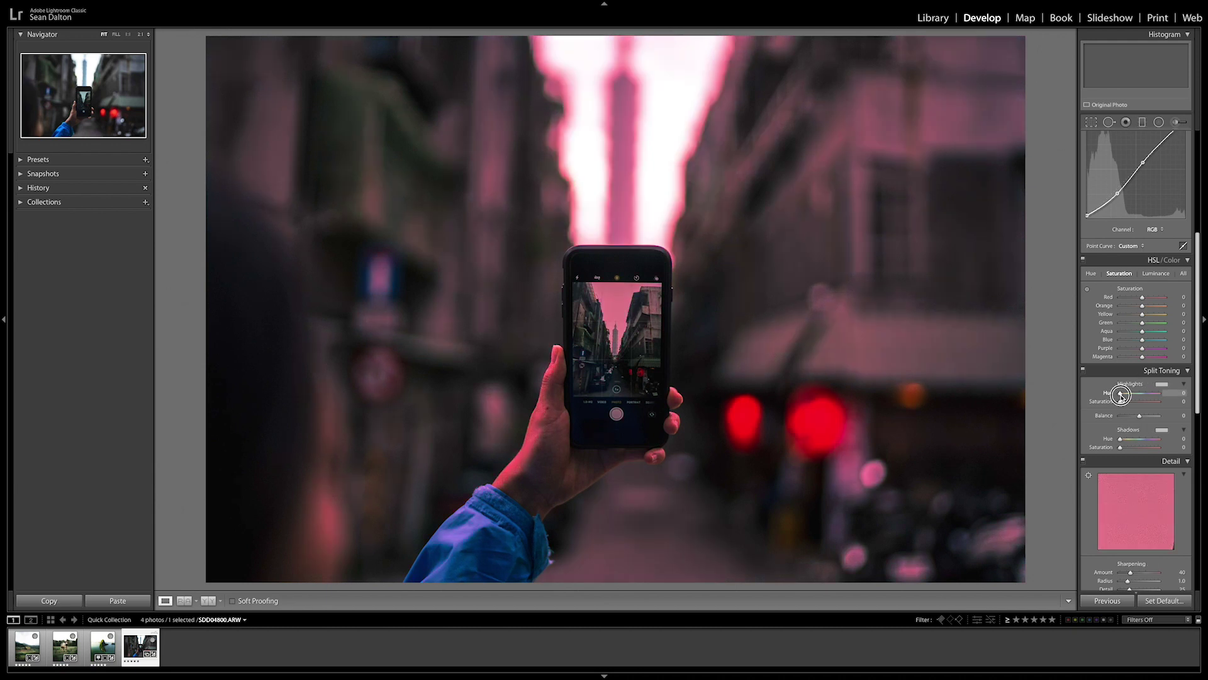
drag(1121, 394, 1092, 397)
drag(1120, 439, 1140, 441)
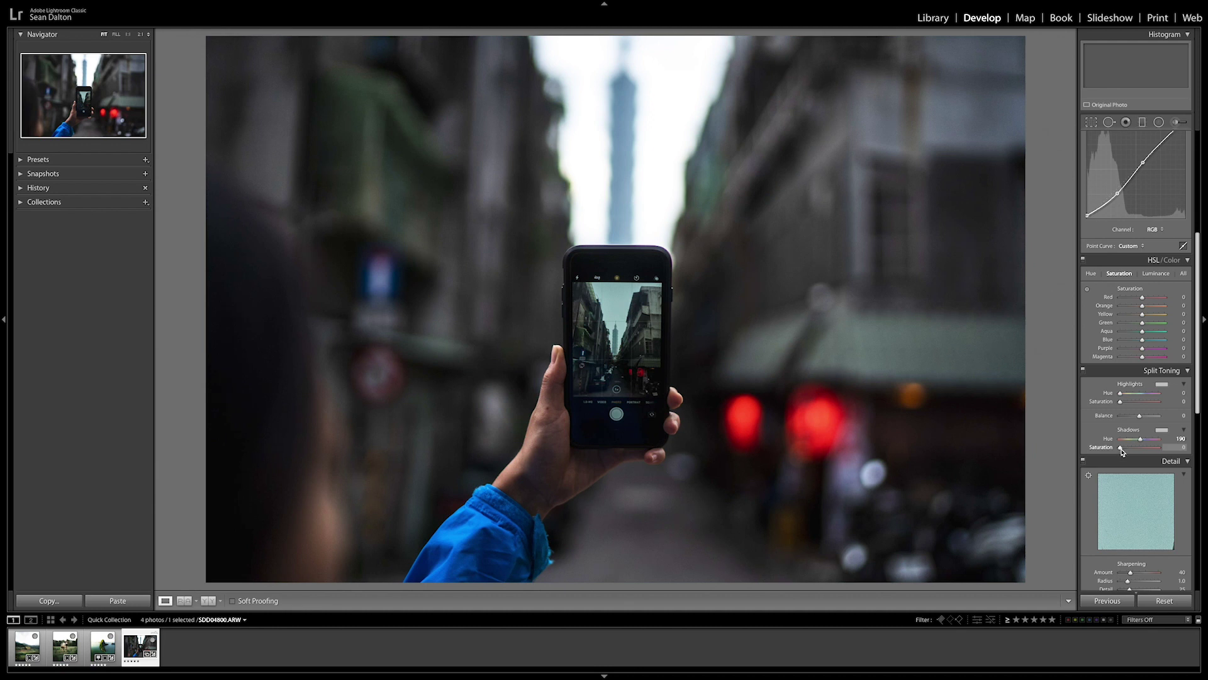
drag(1121, 451, 1128, 451)
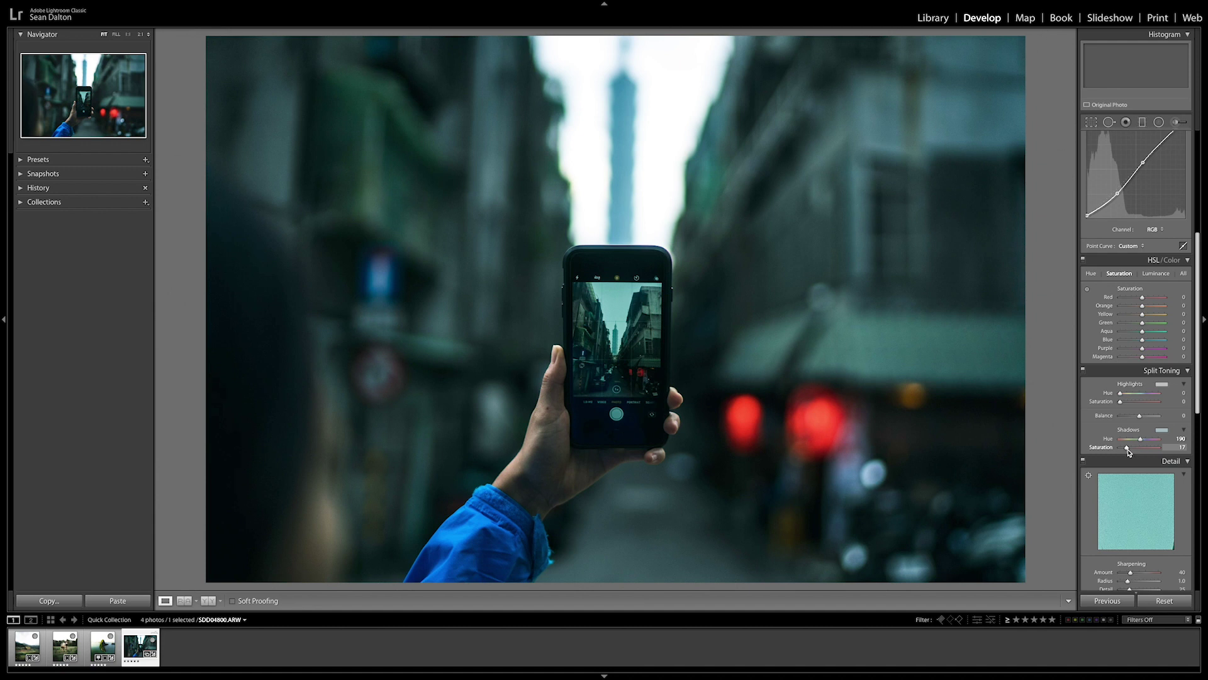
Paint a slightly warm Adjustment Brush stroke (Temp 13, Shadows 0) over the hand
drag(1127, 447, 1128, 448)
click(1176, 122)
double_click(1137, 212)
drag(1140, 162, 1143, 162)
key(h)
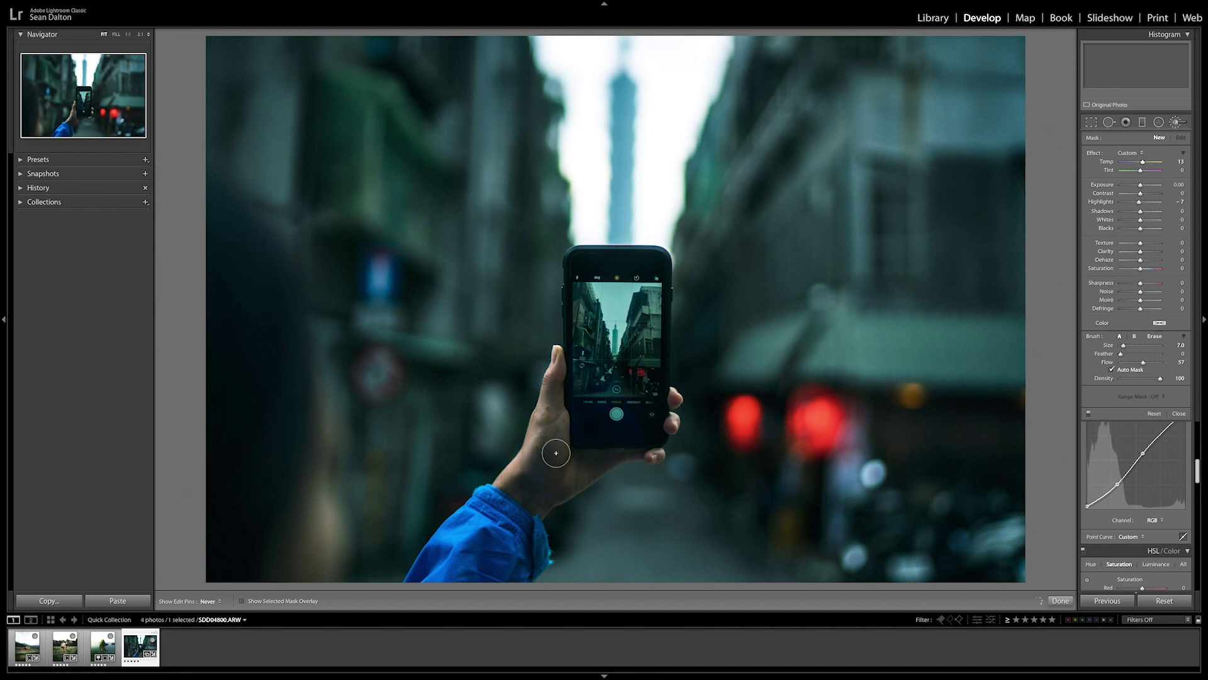
mouse_move(540, 463)
mouse_down()
mouse_move(542, 491)
mouse_move(667, 435)
mouse_up()
click(1178, 413)
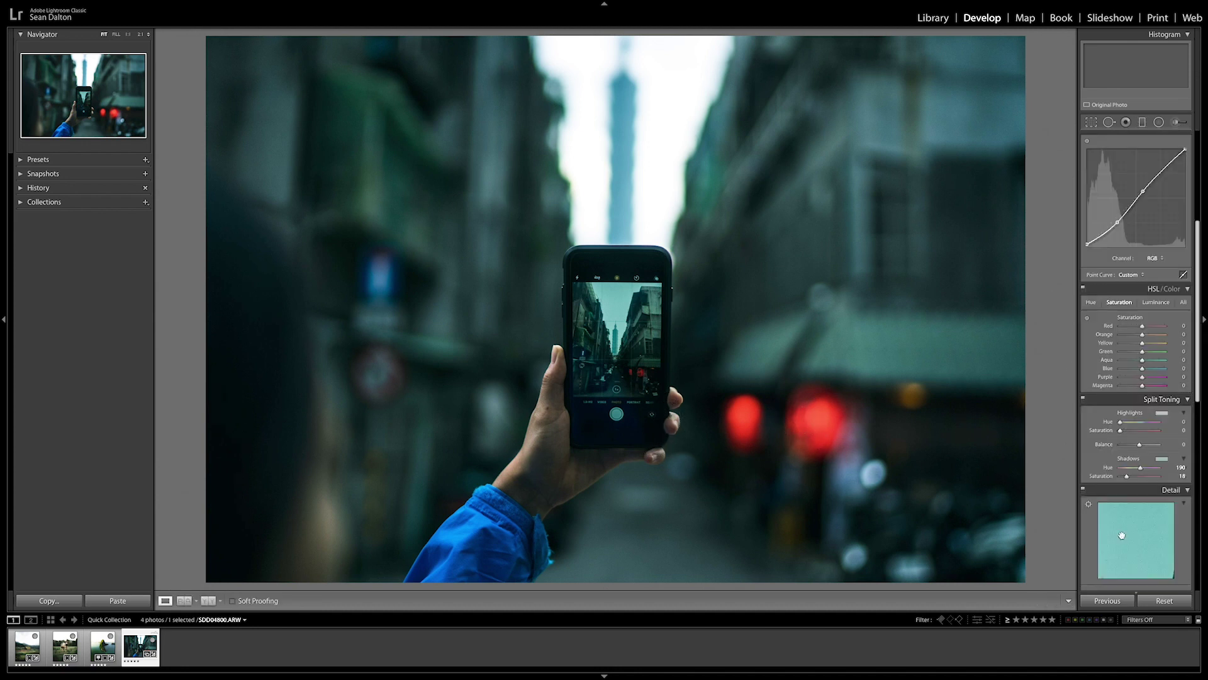
Reset the Split Toning Shadows Hue and Saturation to 0
double_click(1140, 467)
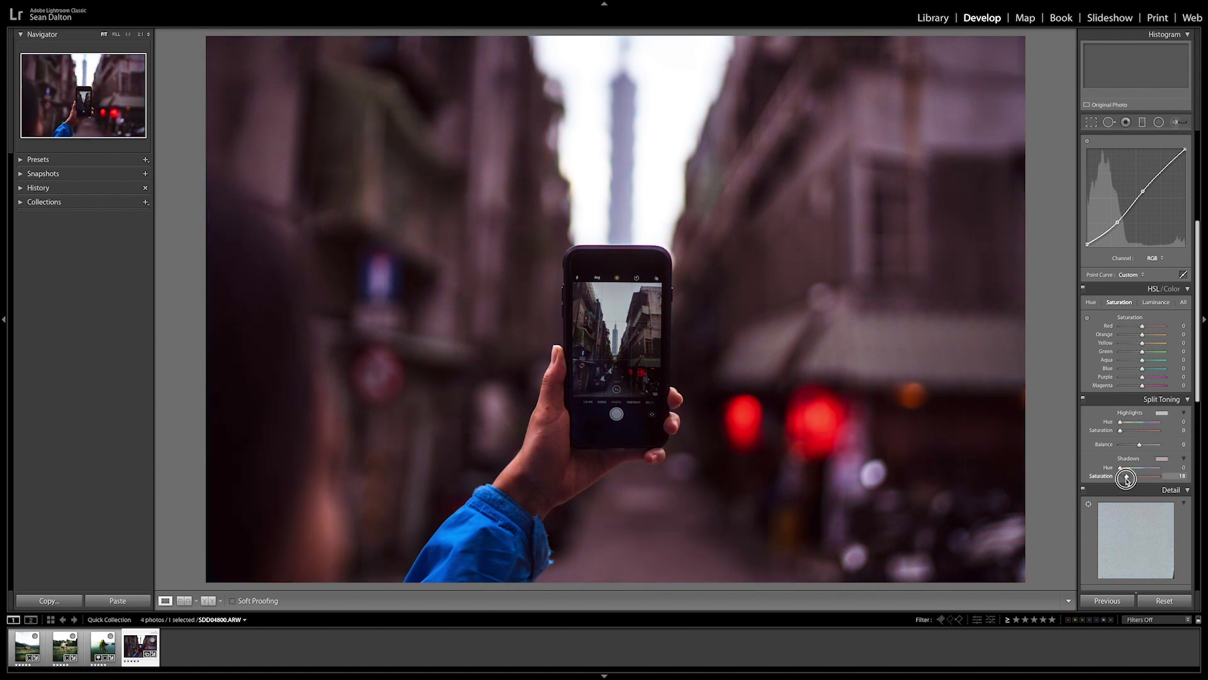
double_click(1127, 478)
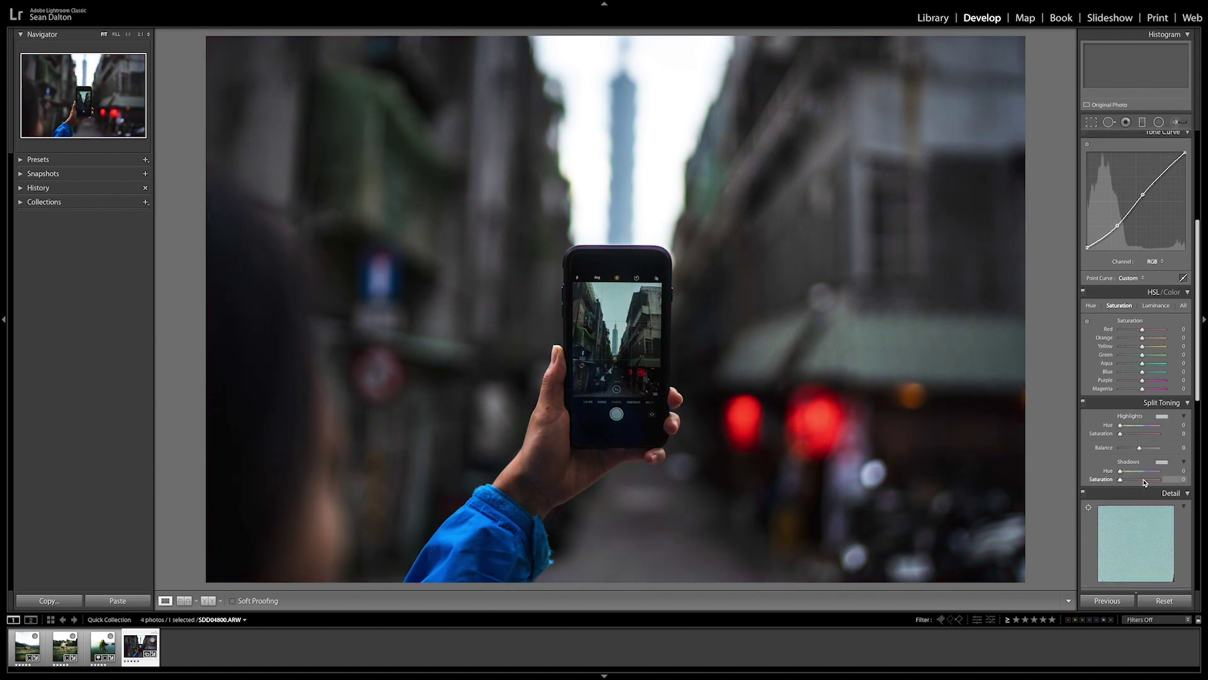
scroll(1132, 477, up, 3)
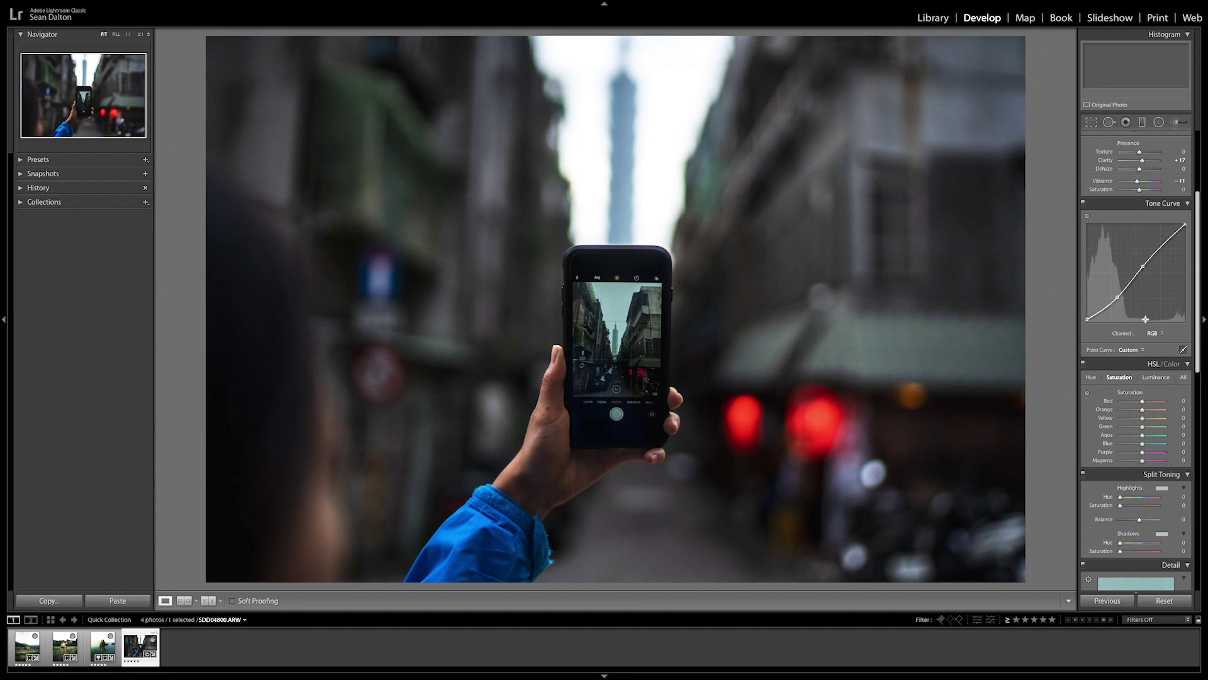
scroll(1155, 498, up, 5)
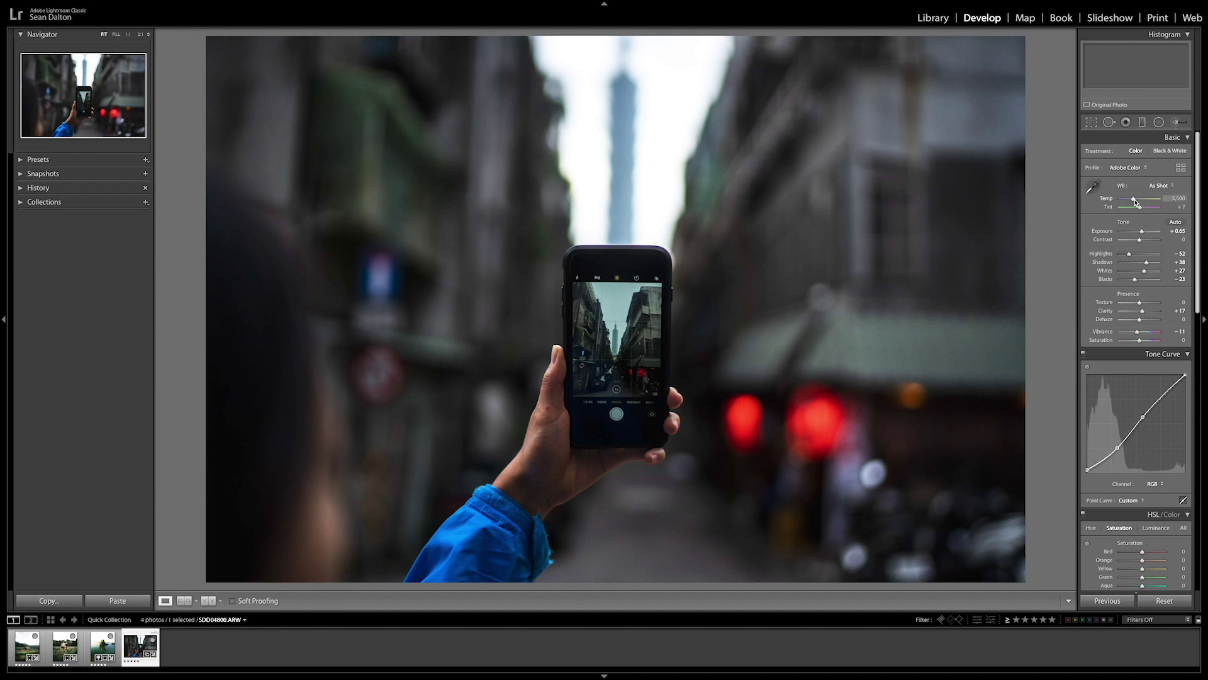
drag(1133, 202, 1127, 200)
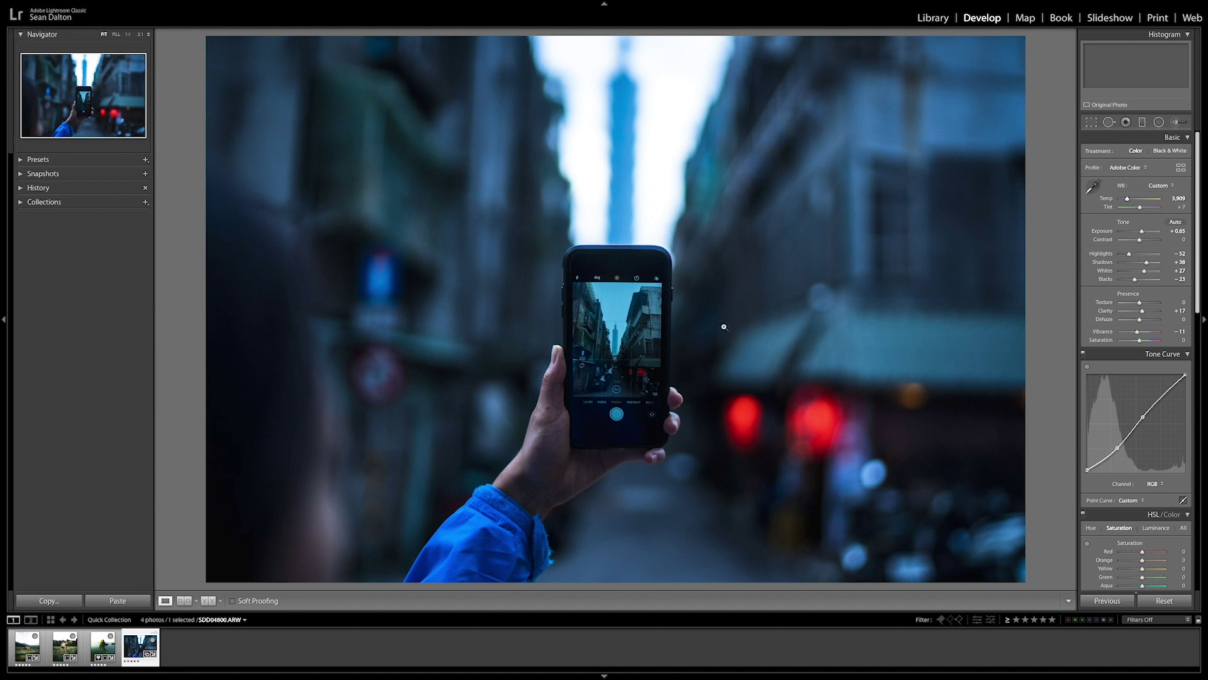
double_click(1132, 198)
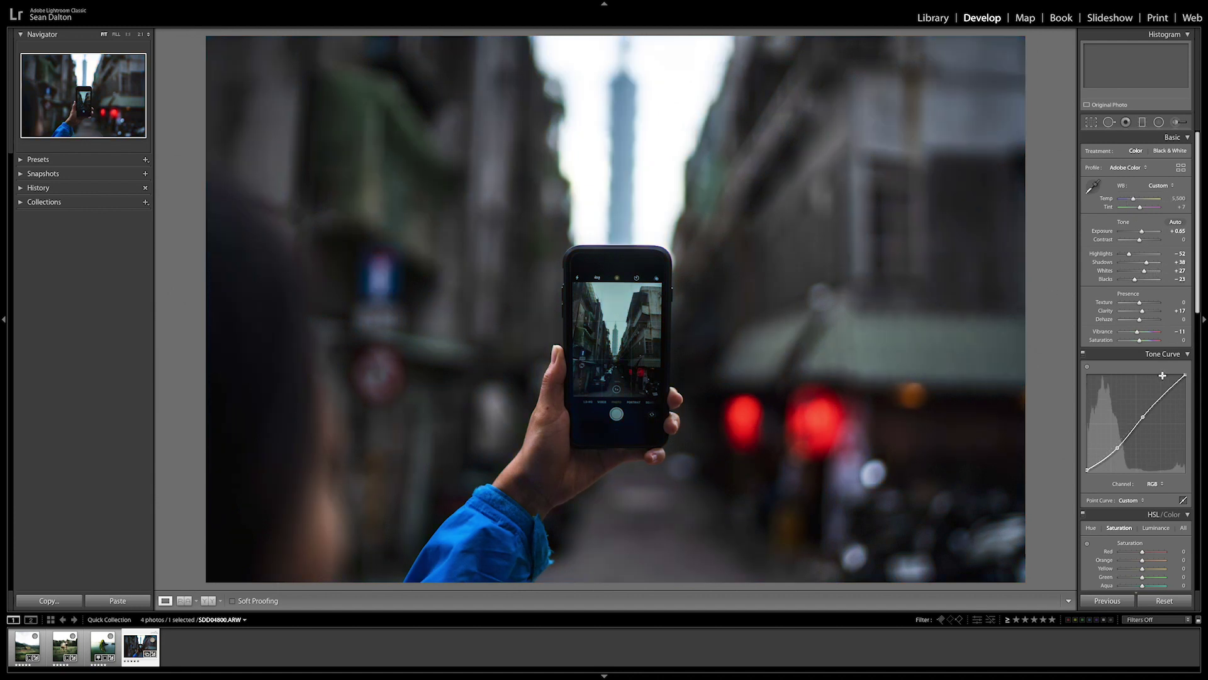